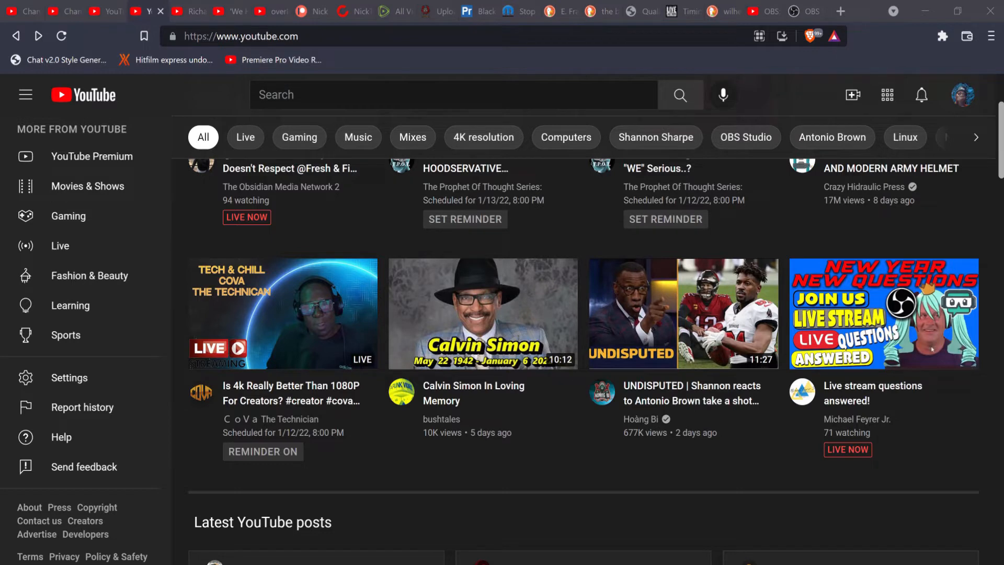
- Open Paint through the Windows search and paste the captured desktop screenshot onto the blank canvas
key("super+s")
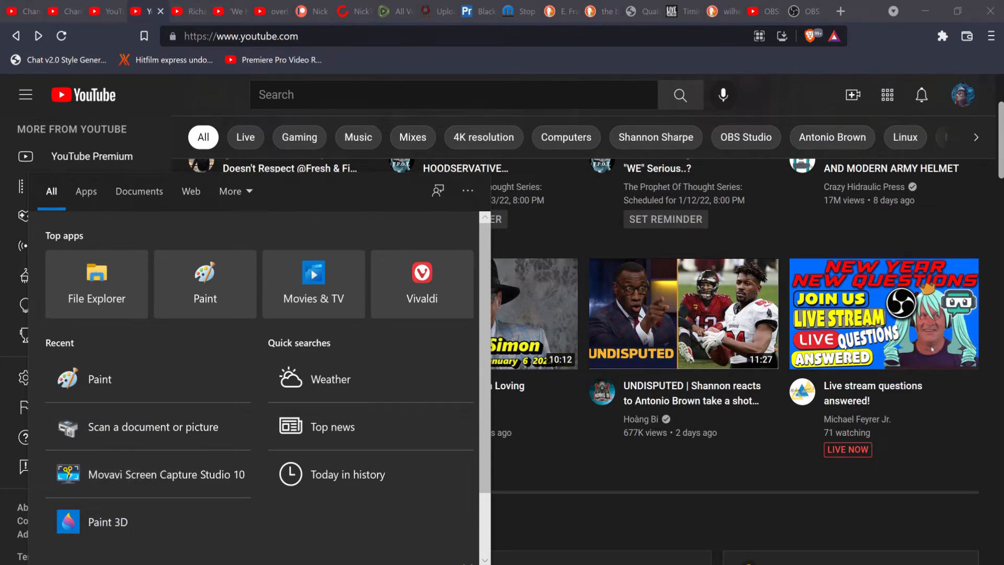
type("paint")
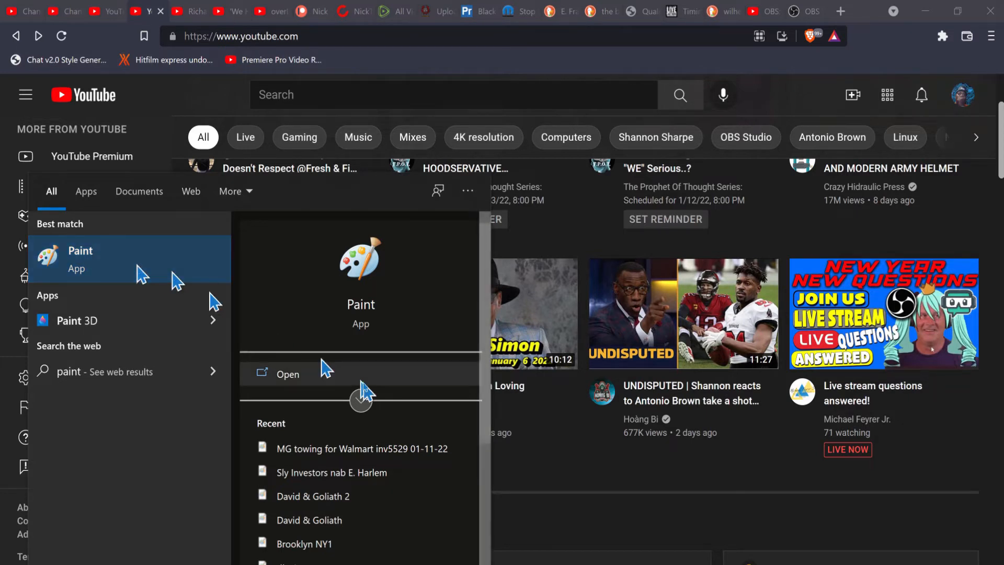
left_click(77, 267)
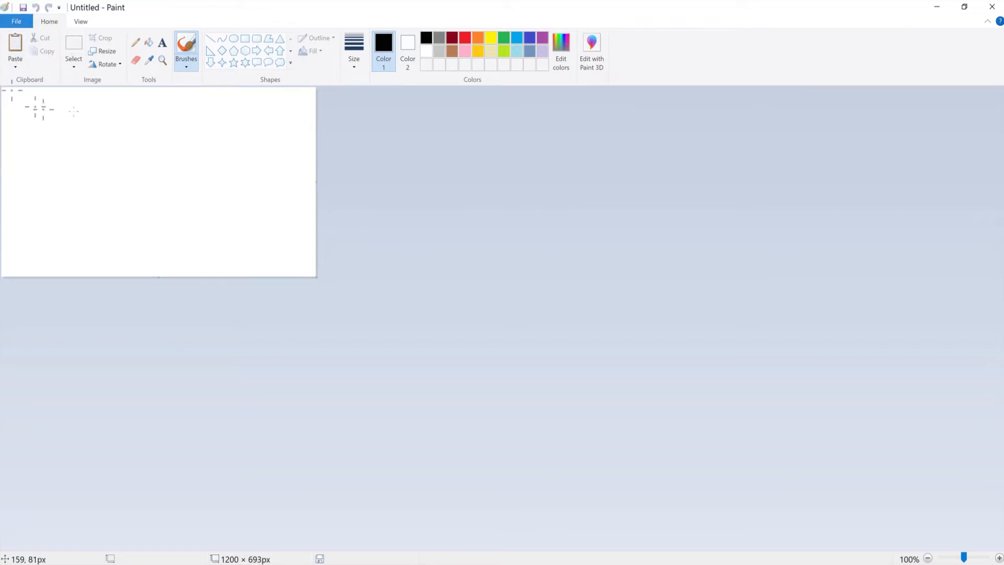
left_click(18, 44)
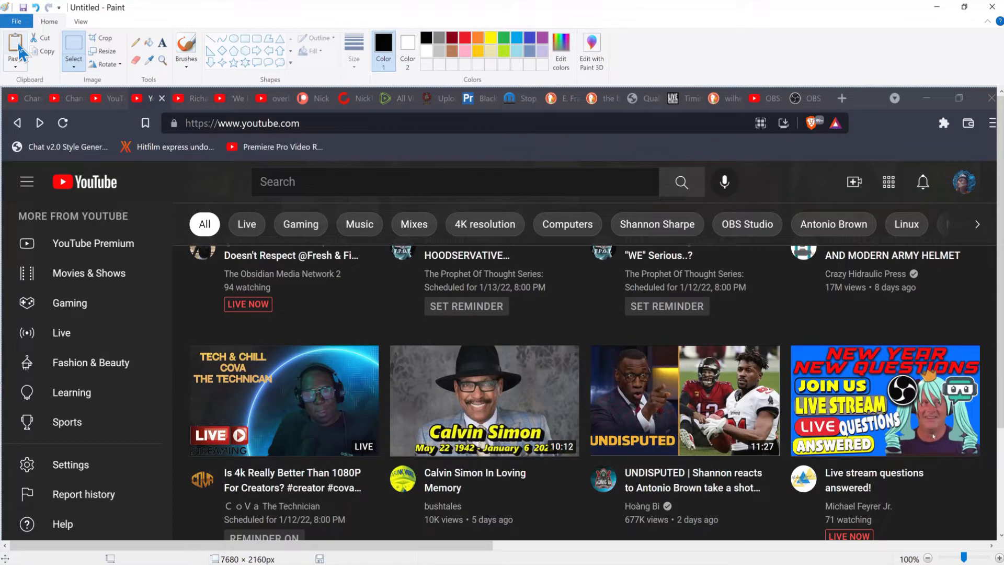
mouse_move(508, 564)
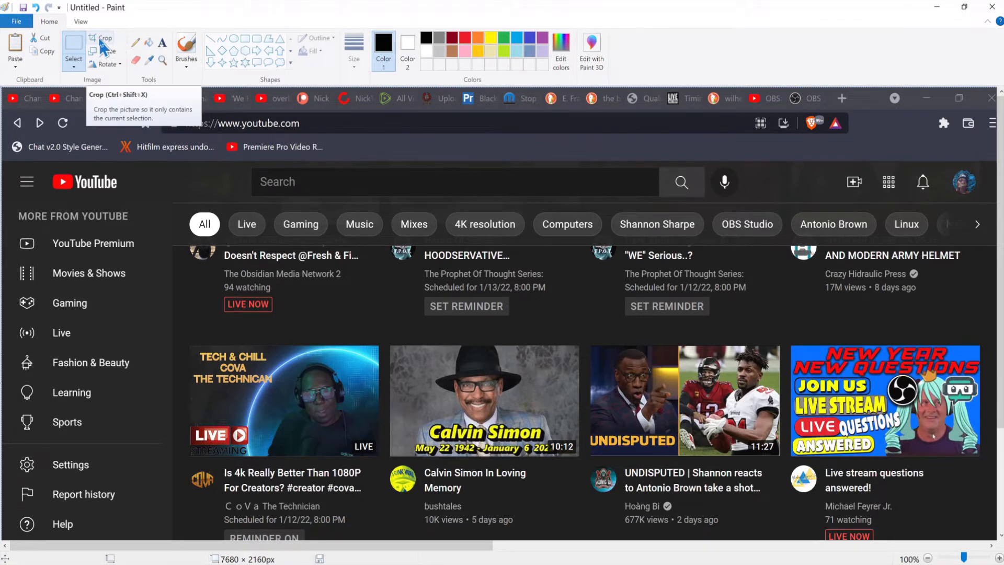
left_click(74, 68)
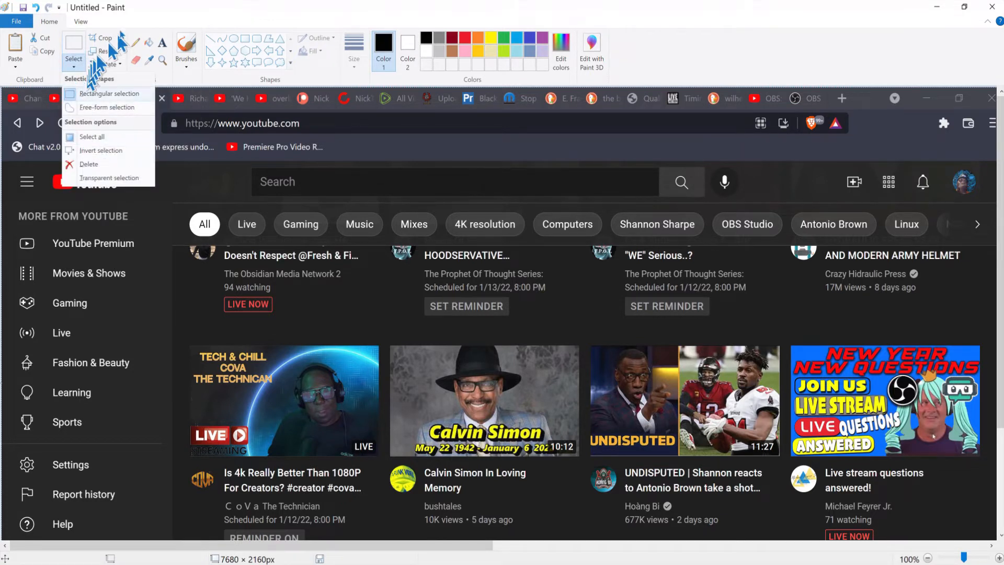
left_click(190, 13)
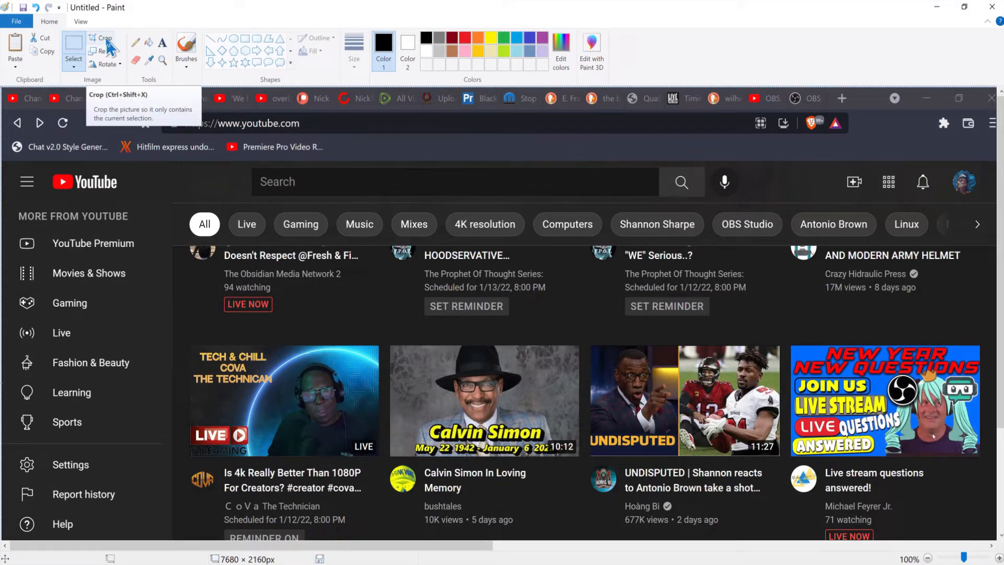
left_click(72, 69)
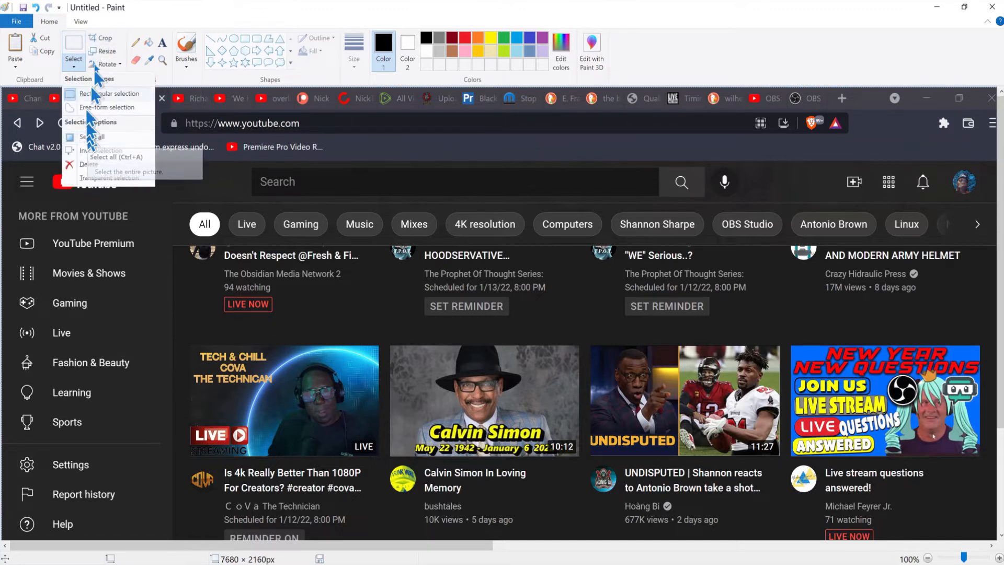
left_click(161, 8)
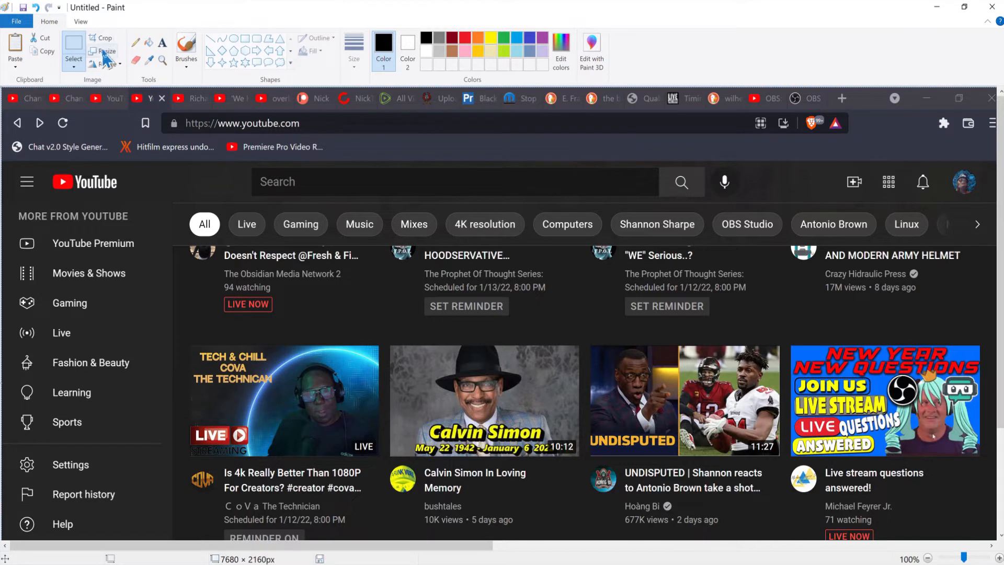
- Crop the pasted screenshot to the TECH & CHILL video thumbnail with its title, about 824 × 678 px
left_click(103, 41)
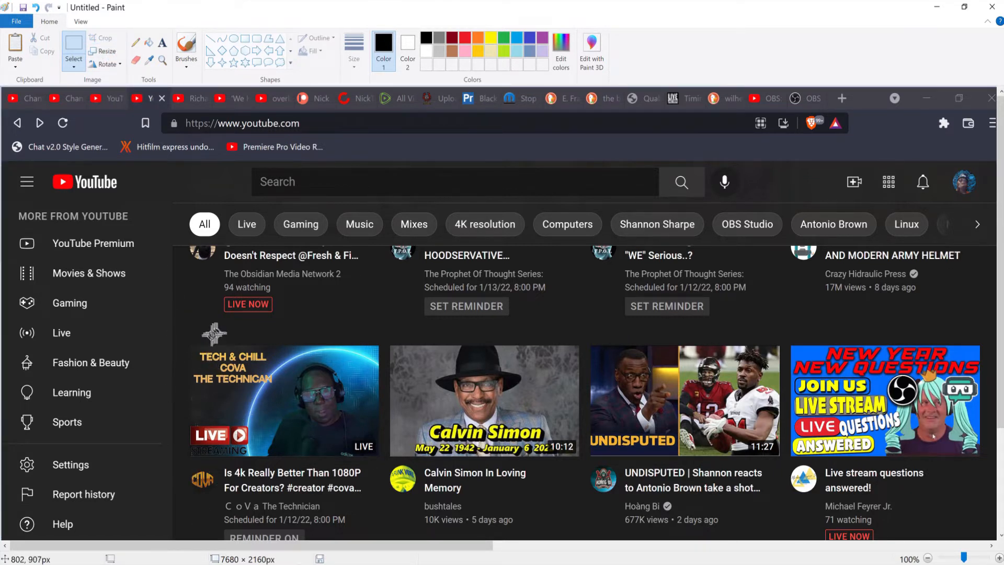
mouse_move(172, 329)
left_mouse_down()
mouse_move(282, 332)
mouse_move(366, 366)
mouse_move(390, 455)
mouse_move(387, 513)
left_mouse_up()
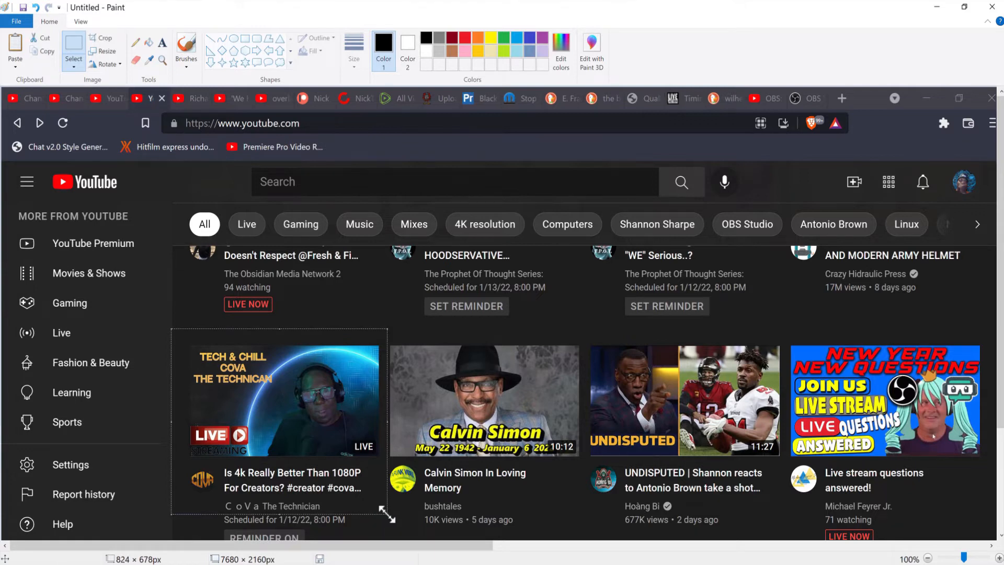
left_click(114, 40)
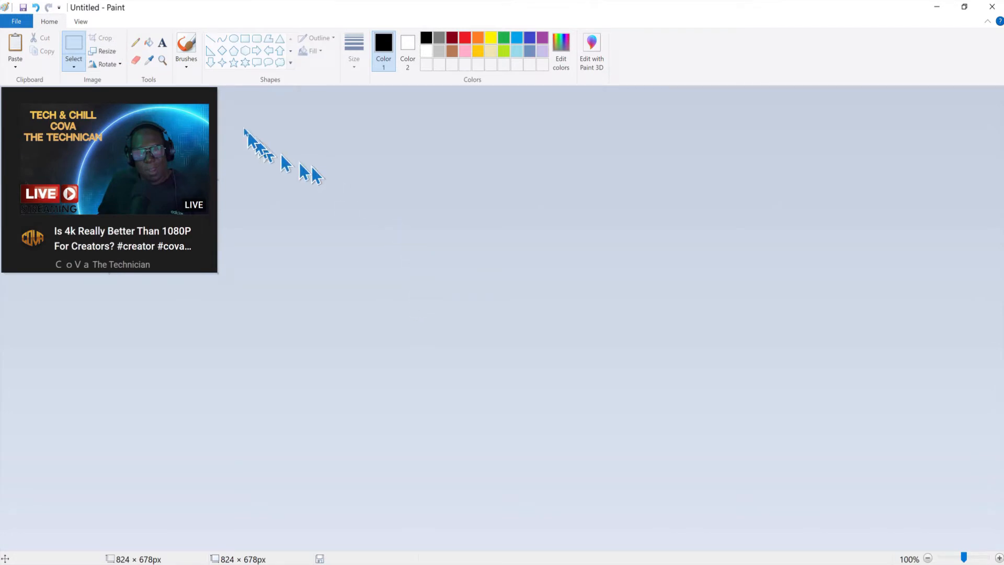
- Try stretching the canvas beyond the cropped thumbnail by its corner, and undo the canvas size changes
left_click(103, 52)
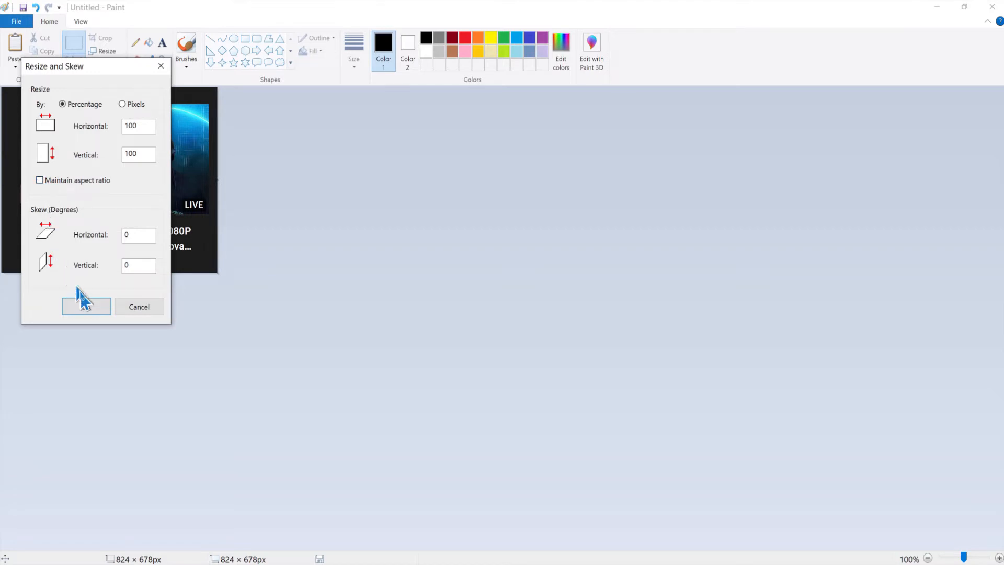
left_click(86, 306)
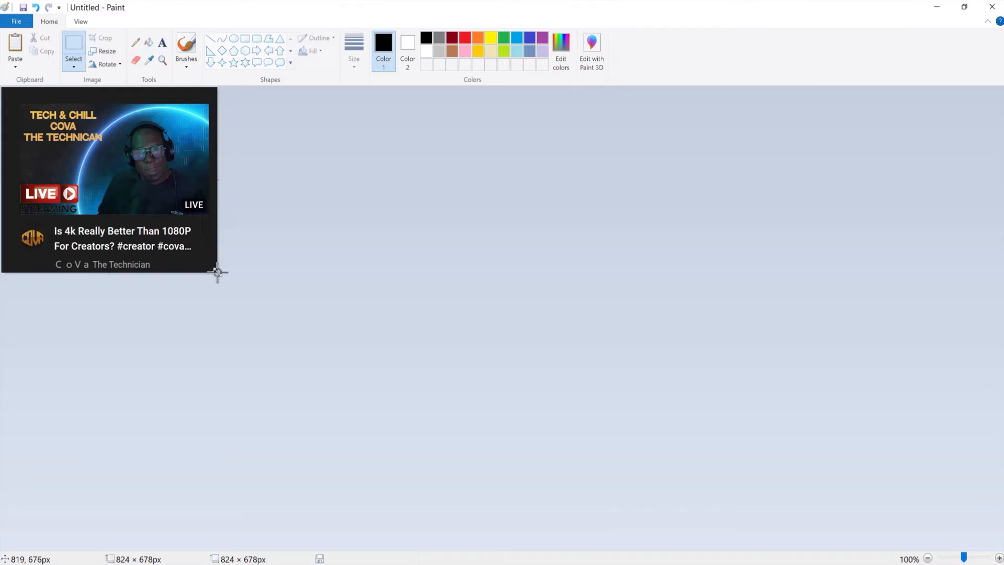
mouse_move(217, 273)
left_mouse_down()
mouse_move(301, 302)
mouse_move(266, 301)
mouse_move(218, 275)
left_mouse_up()
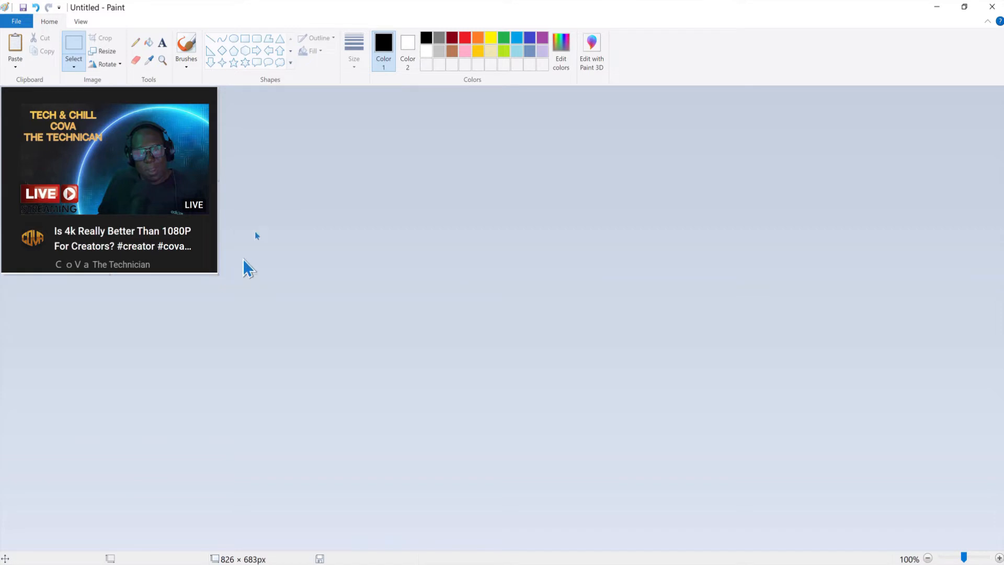
left_click(36, 8)
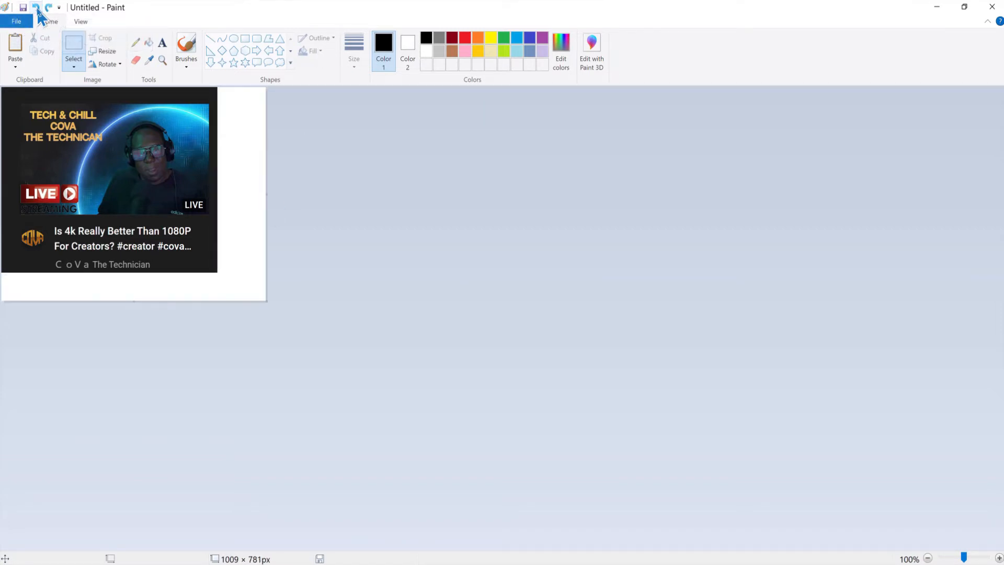
left_click(36, 8)
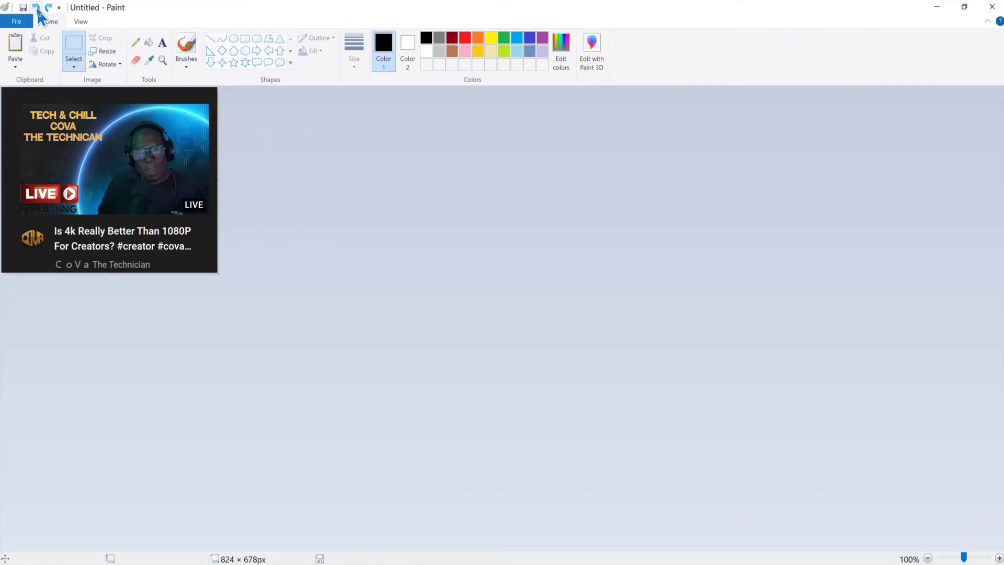
- Resize the cropped image by pixels to a width of 900 with the aspect ratio maintained
left_click(103, 50)
left_click(123, 104)
left_click_drag(148, 129, 114, 130)
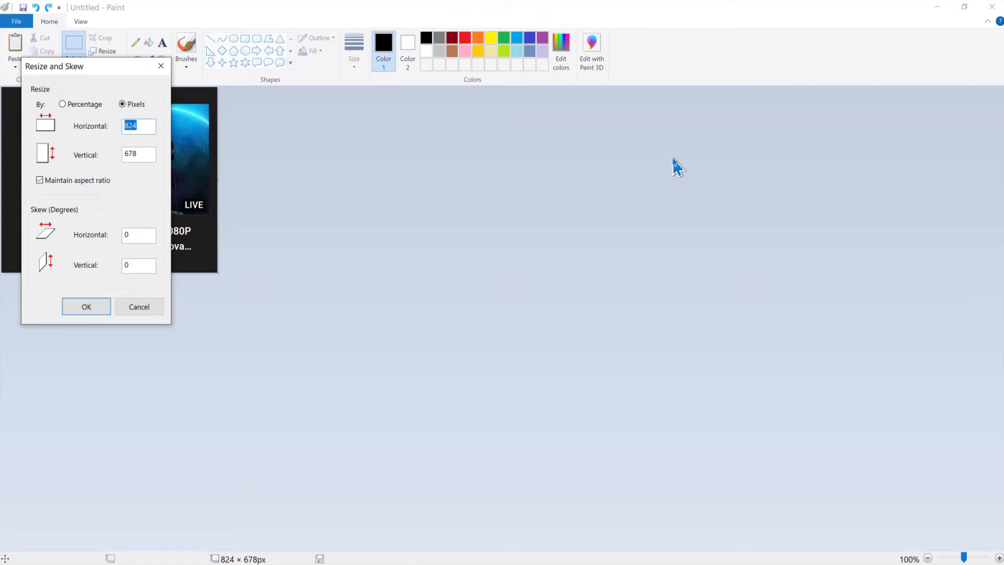
type("900")
left_click(86, 308)
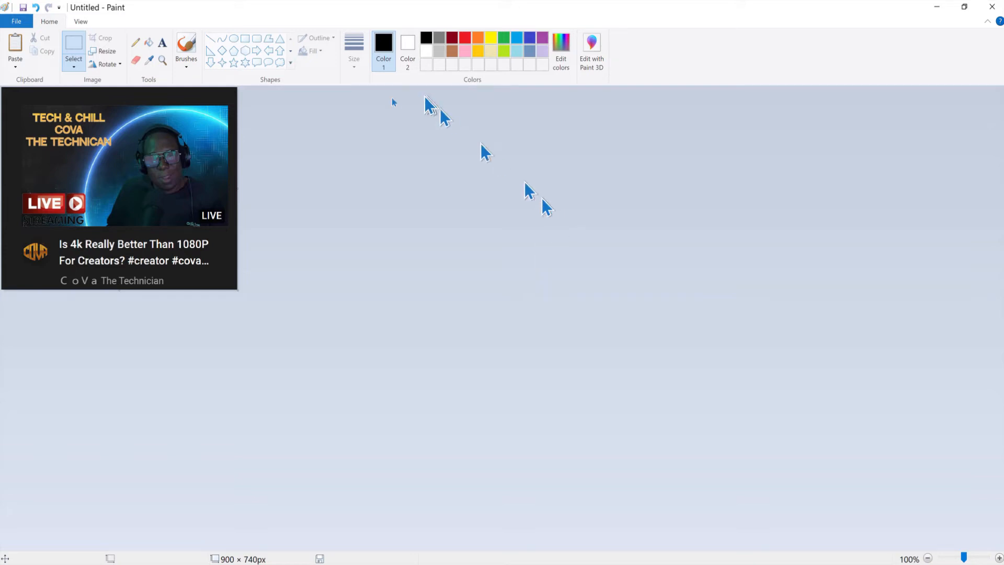
- Choose the Marker brush with white as Color 1 and paint a short stroke over the end of the channel name
left_click(188, 62)
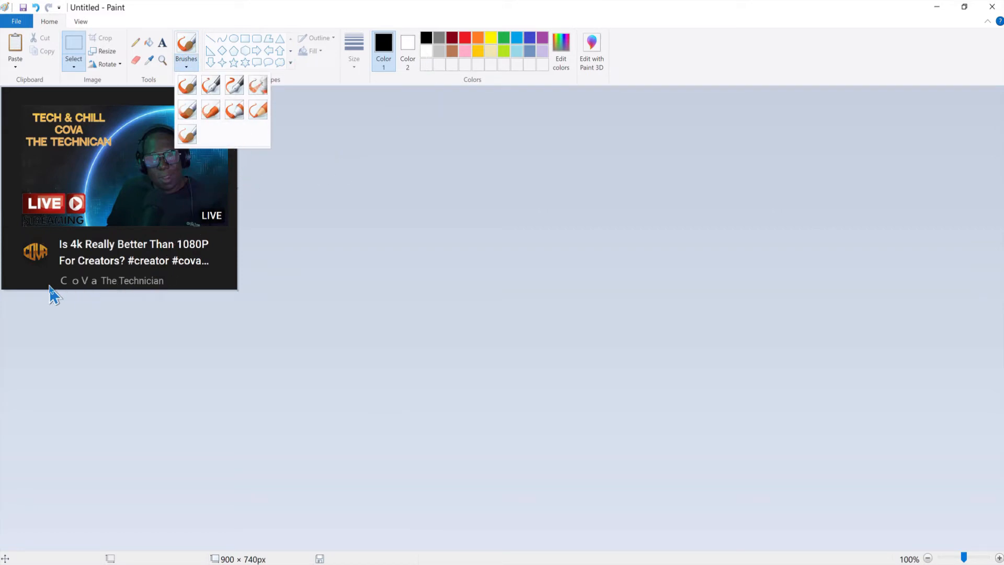
left_click(234, 116)
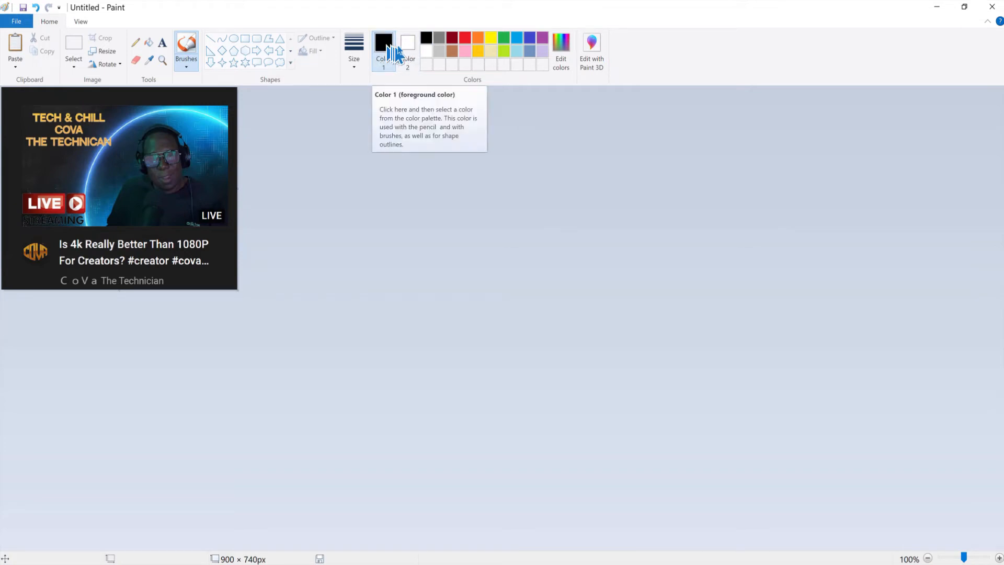
left_click(426, 51)
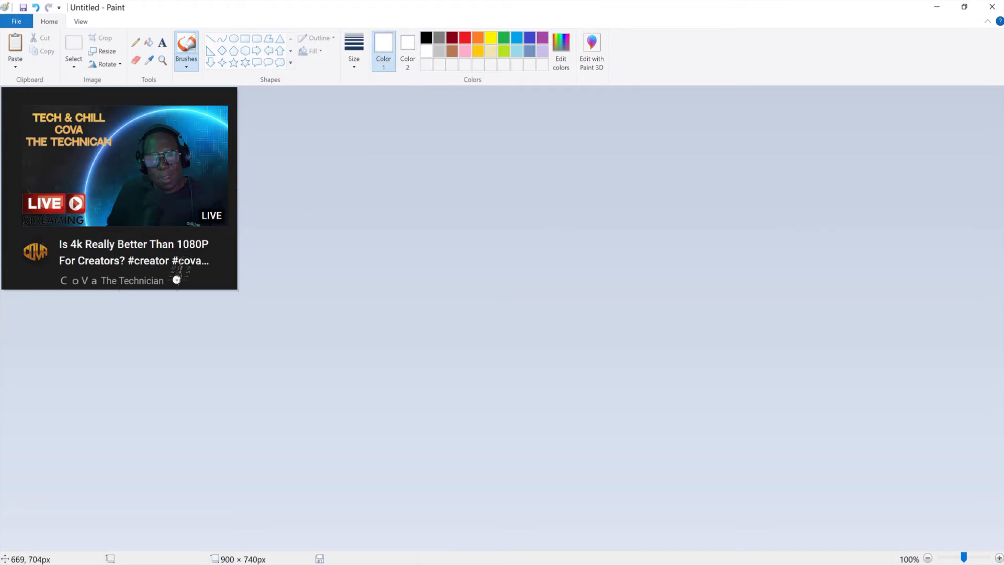
left_click_drag(168, 289, 144, 282)
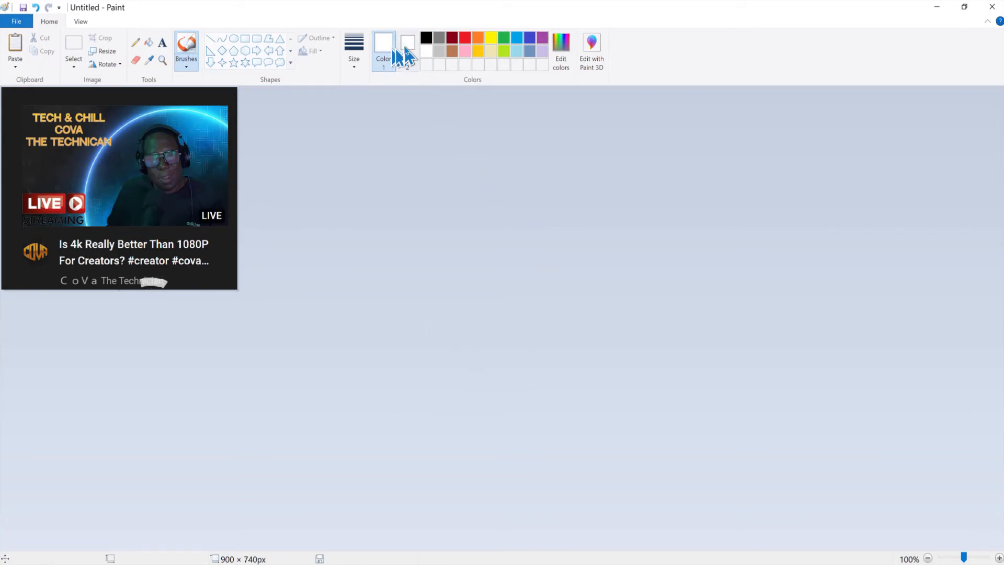
- Switch the brush to black and paint over the whole channel name below the video title
left_click(427, 38)
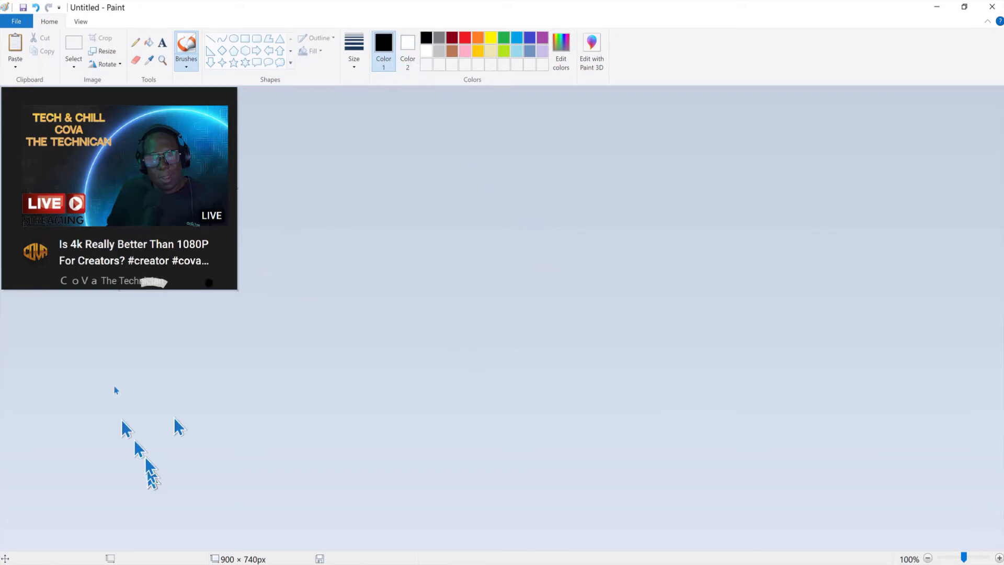
left_click_drag(183, 285, 134, 287)
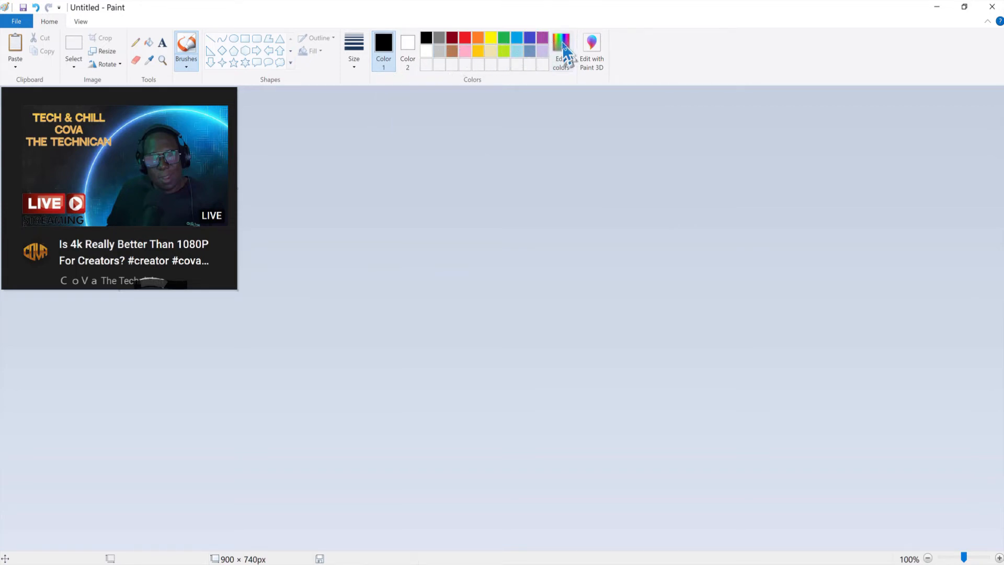
mouse_move(204, 285)
left_mouse_down()
mouse_move(93, 277)
mouse_move(166, 273)
mouse_move(151, 267)
mouse_move(136, 278)
mouse_move(189, 276)
mouse_move(118, 294)
mouse_move(163, 280)
mouse_move(136, 277)
mouse_move(173, 277)
mouse_move(58, 279)
mouse_move(110, 287)
mouse_move(61, 286)
mouse_move(114, 278)
mouse_move(57, 281)
mouse_move(154, 285)
mouse_move(50, 277)
left_mouse_up()
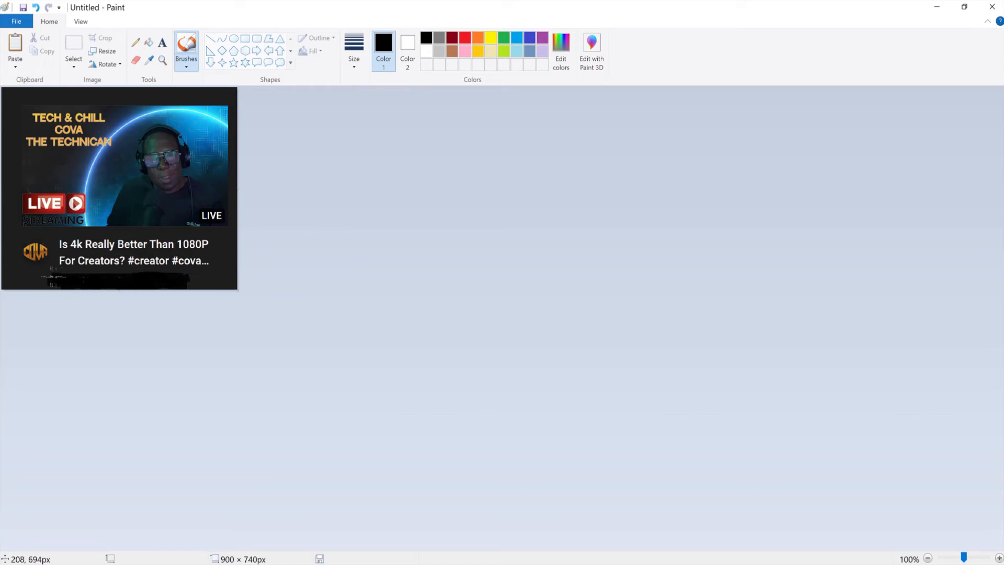
mouse_move(132, 275)
left_mouse_down()
mouse_move(155, 272)
mouse_move(158, 282)
mouse_move(100, 279)
left_mouse_up()
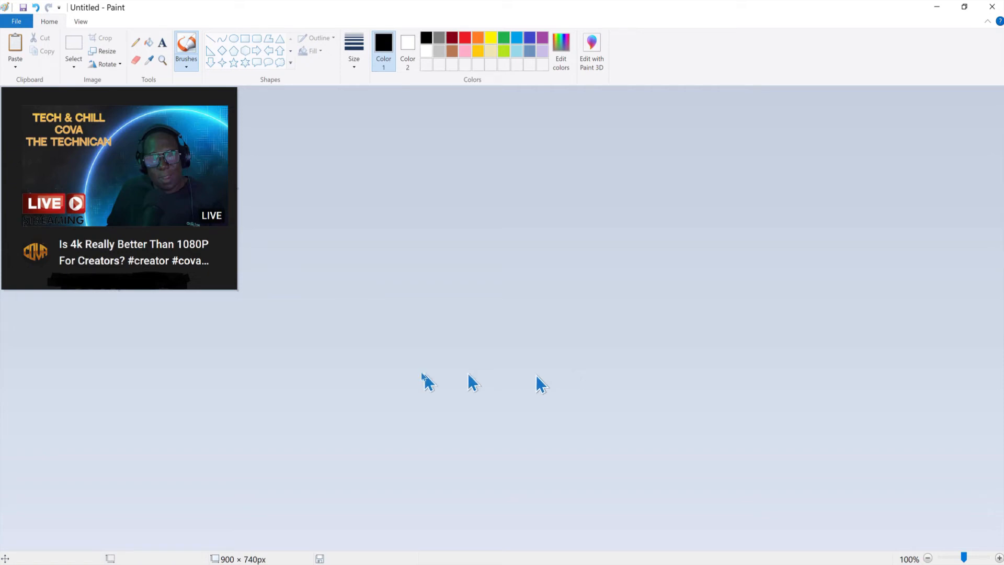
- Save the image as a JPEG named "C Ova test" in the Thumbnails folder
left_click(23, 7)
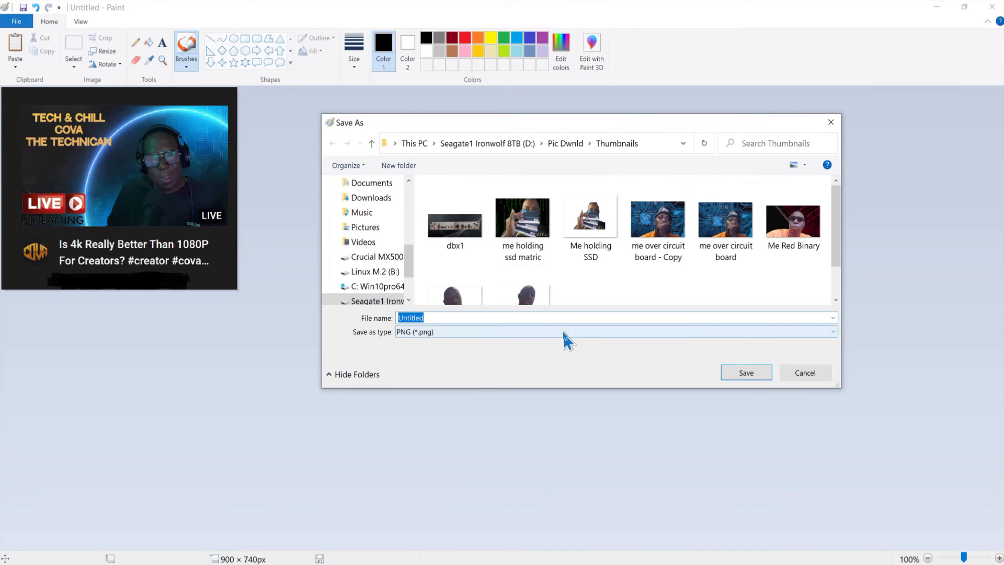
type("C Ova test")
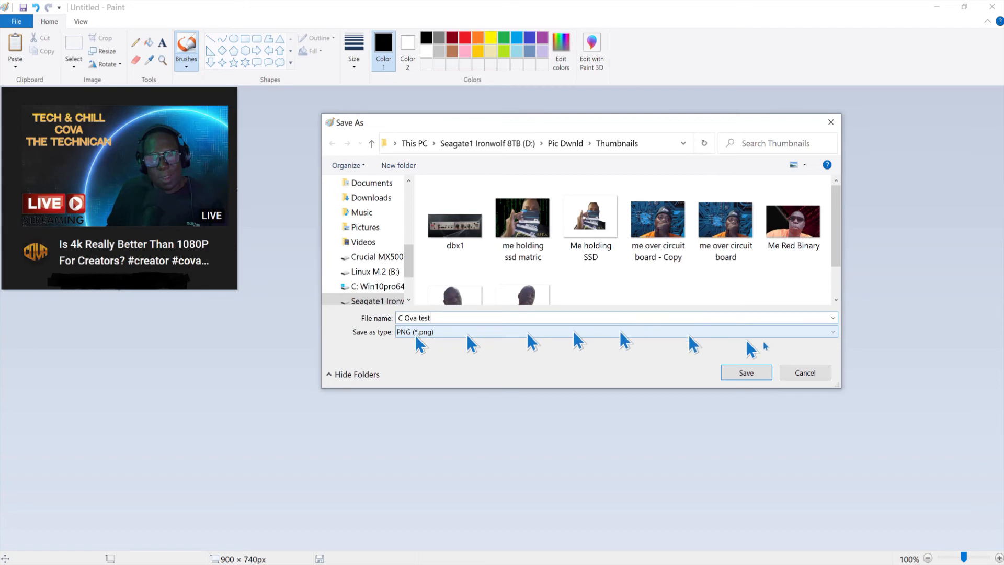
left_click(834, 333)
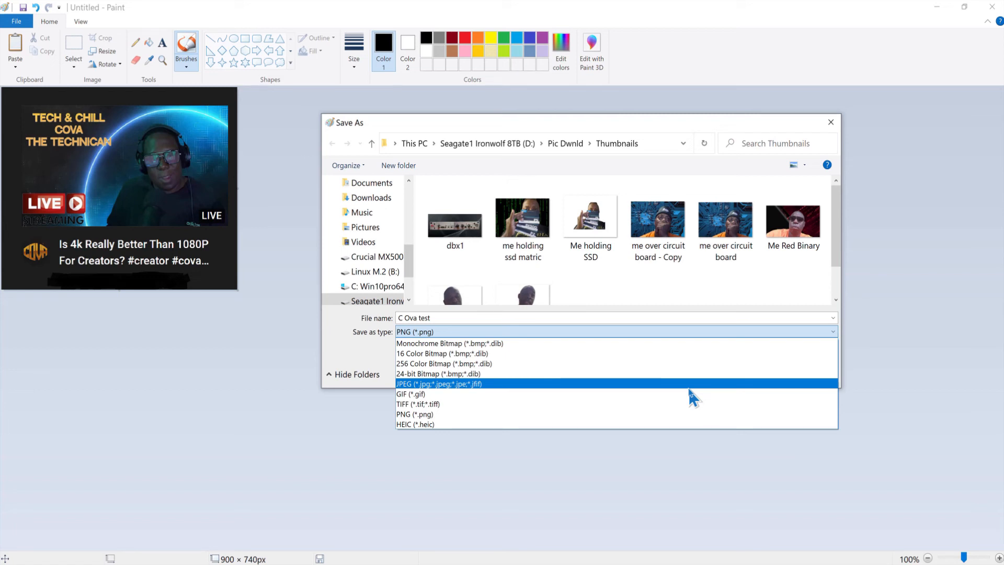
left_click(689, 387)
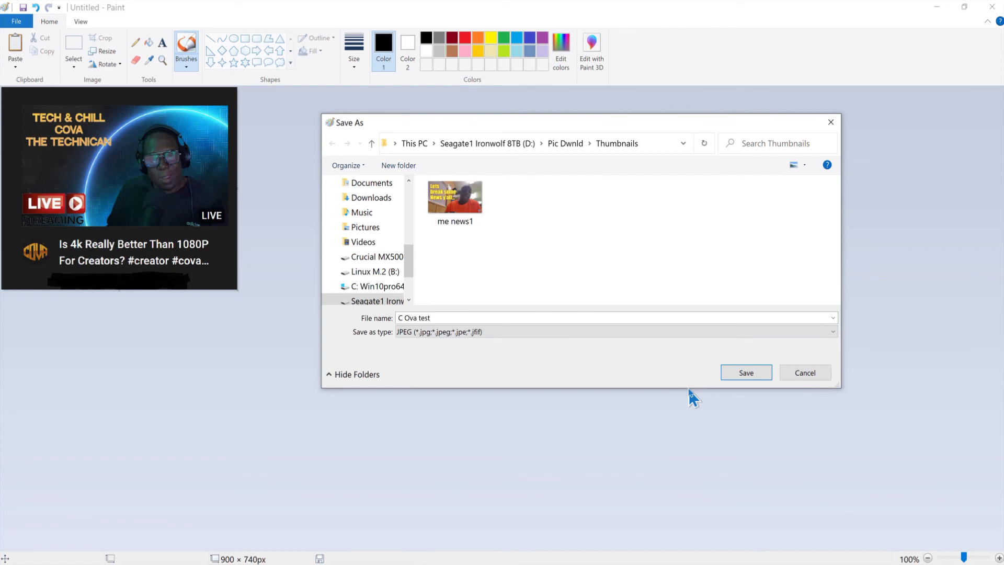
left_click(744, 374)
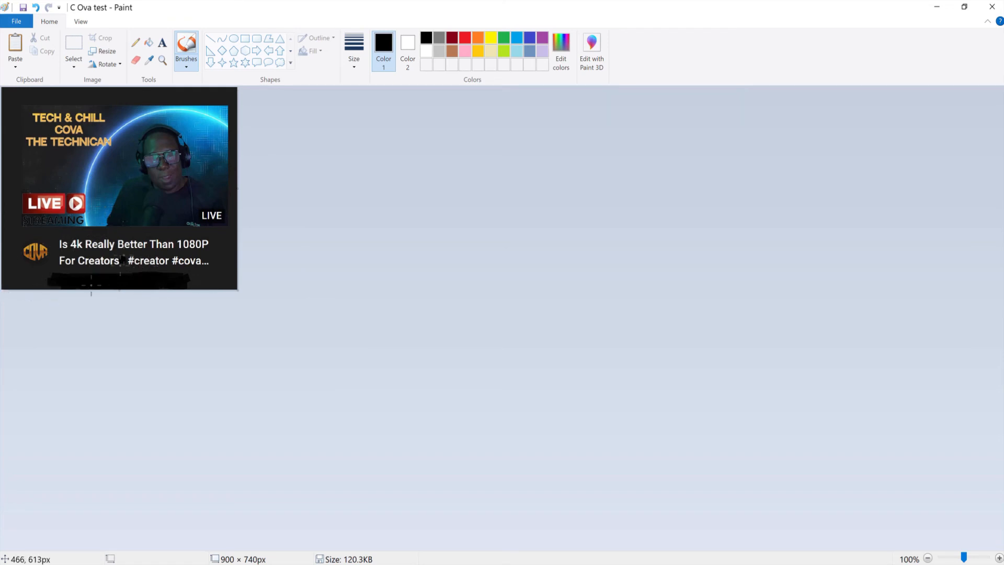
- Undo all brush strokes over the channel name and dab one black dot near the image's lower-right corner
left_click(35, 7)
left_click(35, 8)
left_click(35, 8)
left_click(36, 7)
left_click(36, 7)
left_click(35, 7)
left_click(36, 7)
left_click(36, 7)
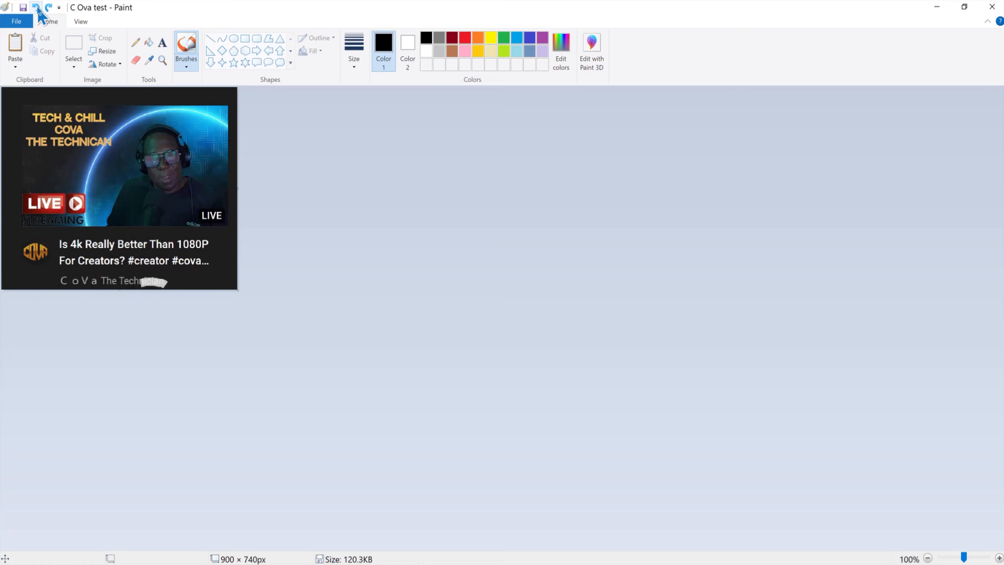
left_click(36, 7)
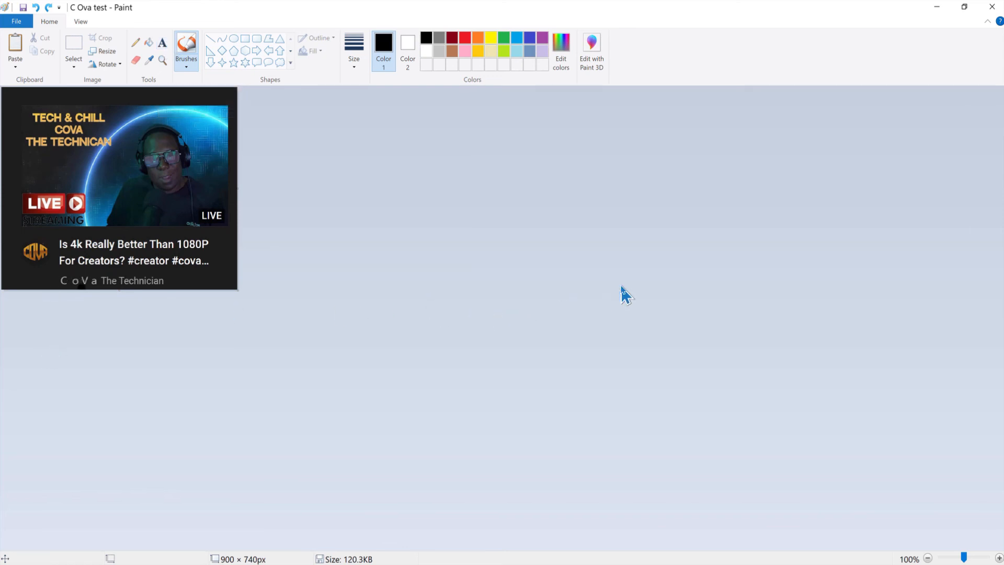
left_click(221, 274)
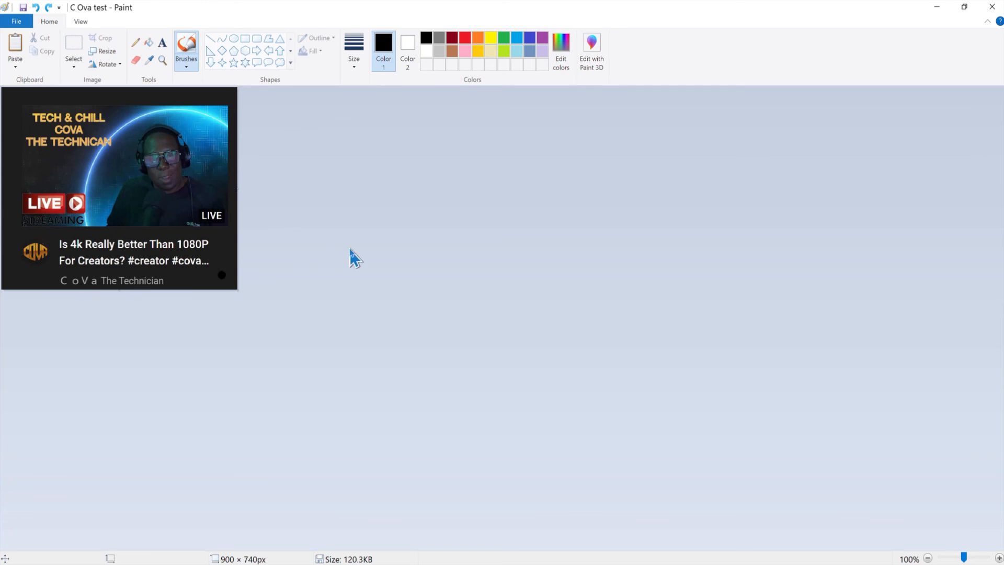